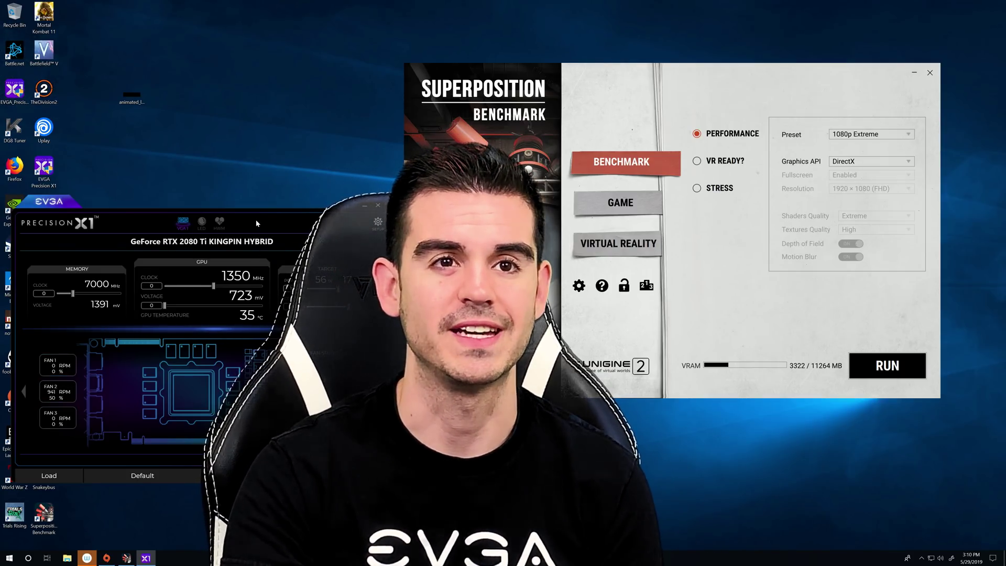
- Move the Precision X1 window over Superposition and minimize the Superposition benchmark window
drag(256, 224, 710, 241)
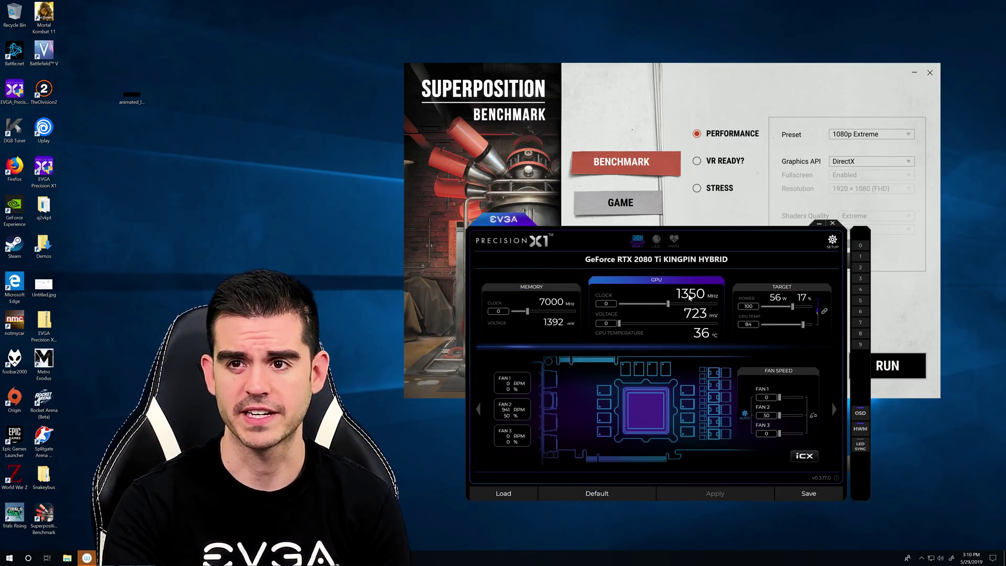
click(915, 73)
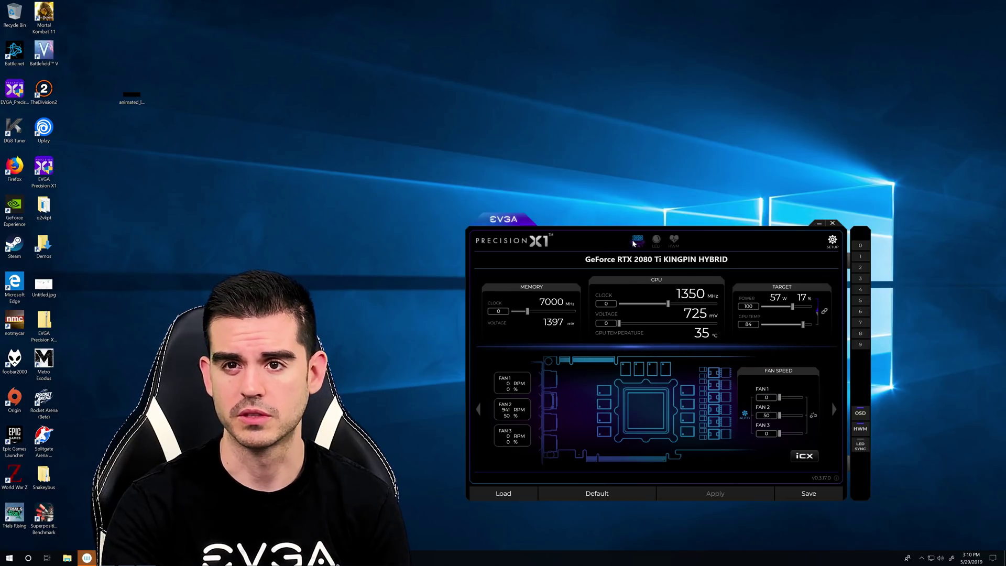
- Push the TARGET panel's Power Target slider to its 144% maximum and apply it
drag(725, 240, 725, 204)
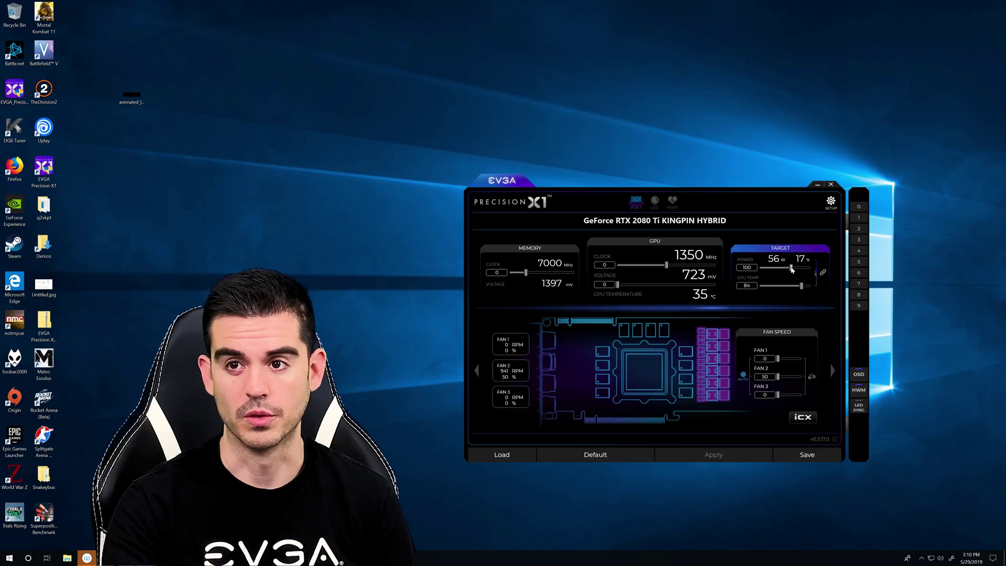
drag(792, 268, 811, 268)
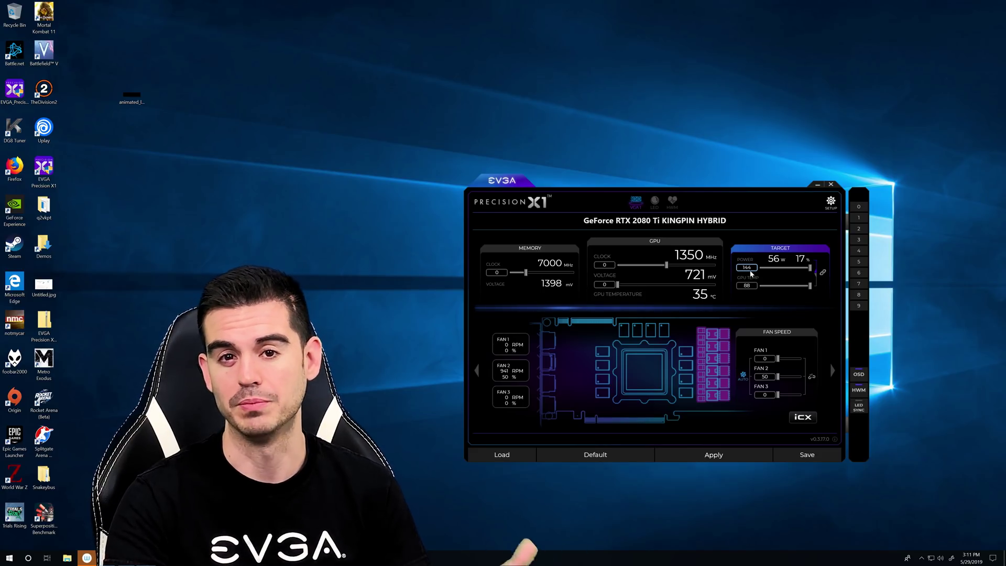
click(705, 455)
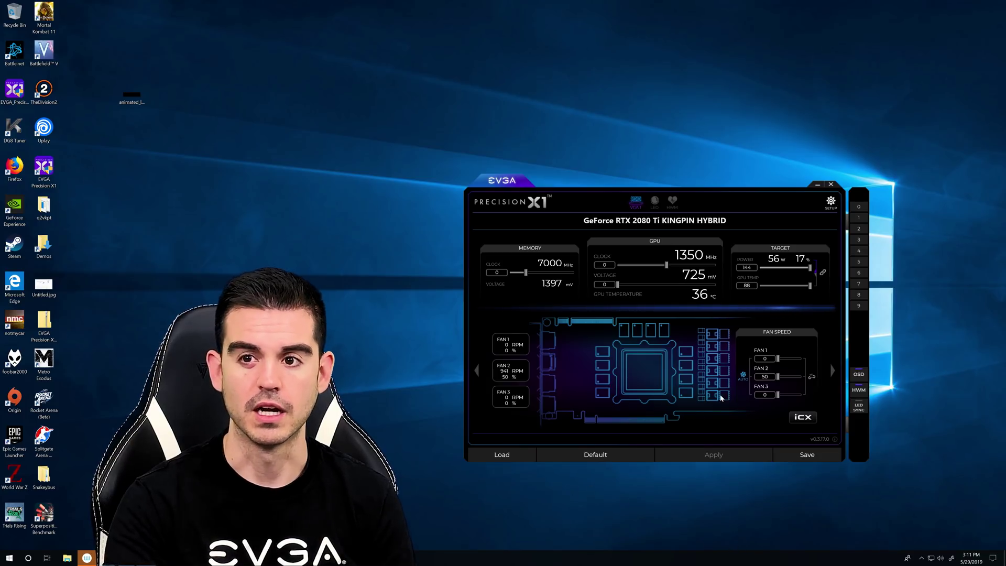
- Set the Fan 1 slider to 100% and the GPU Voltage slider to its maximum of 100
drag(779, 359, 802, 359)
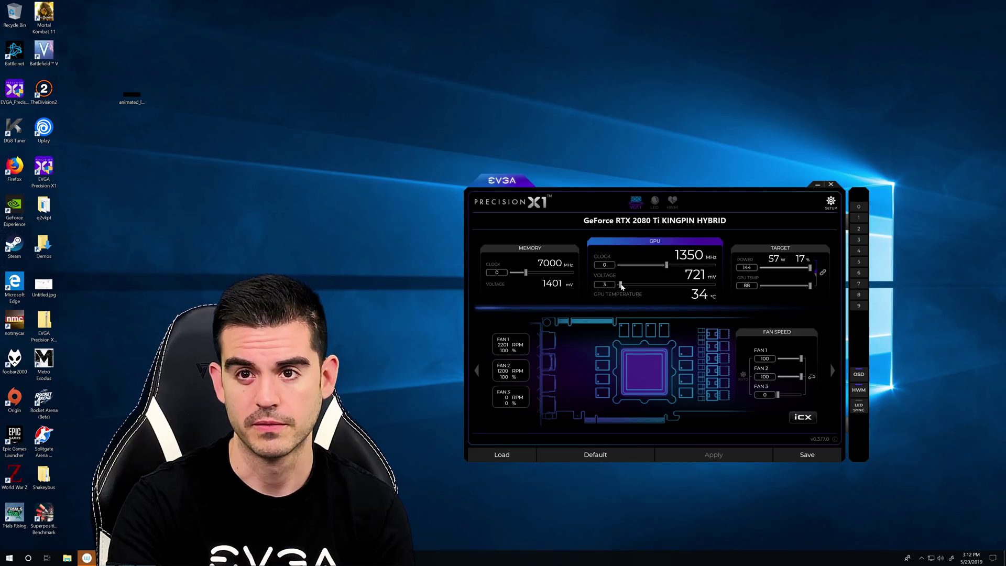
drag(621, 286, 704, 286)
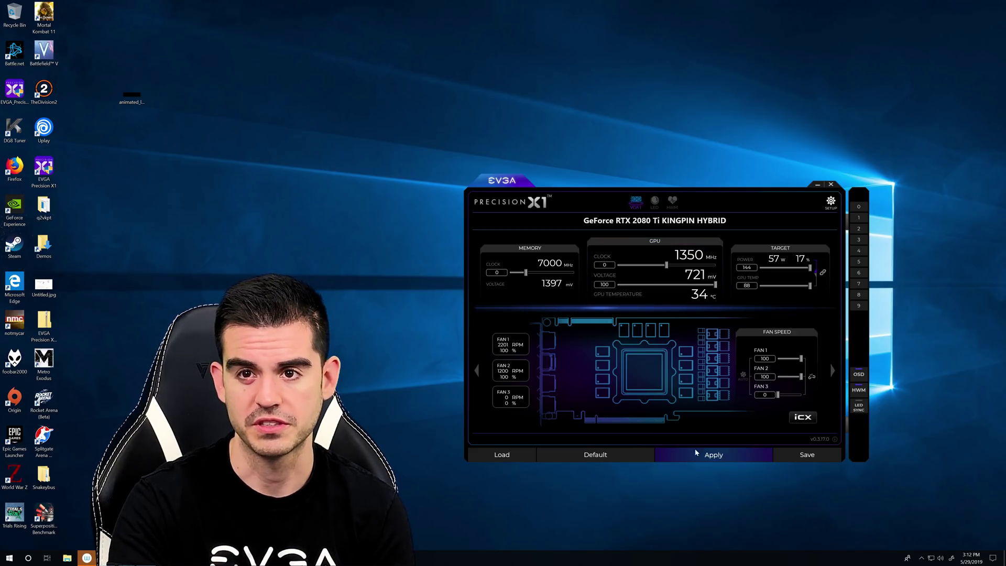
- Apply the maxed voltage, raise the GPU clock offset to +100, and apply it
click(696, 452)
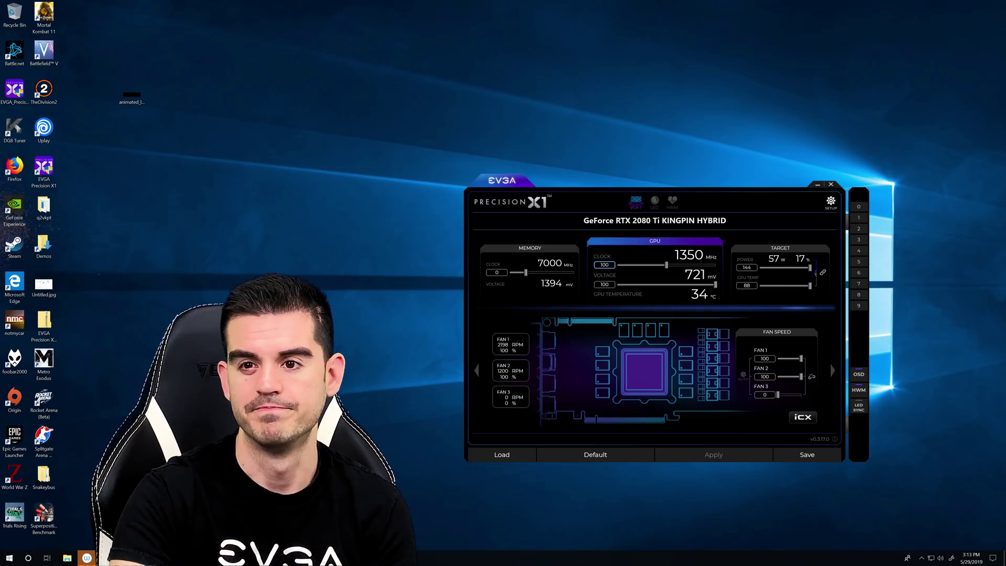
scroll(598, 265, up, 2)
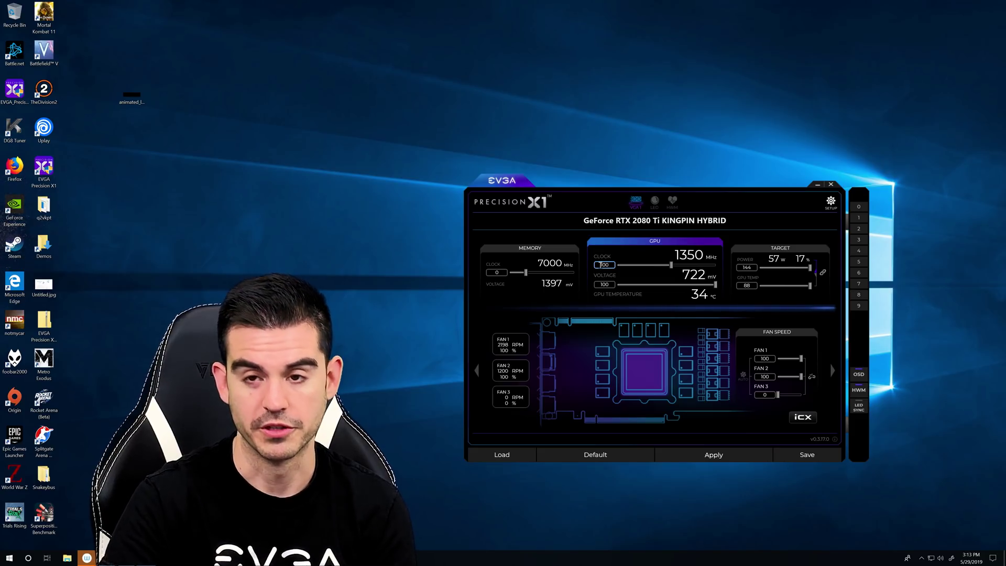
click(719, 456)
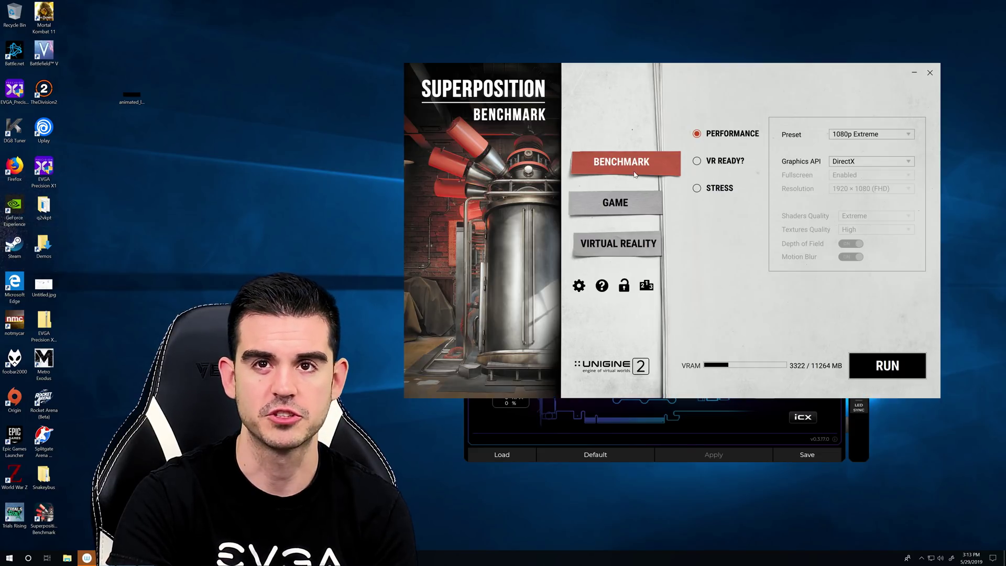
- Move Superposition to the left and run the 1080p Extreme preset, scoring 9383
drag(731, 73, 353, 90)
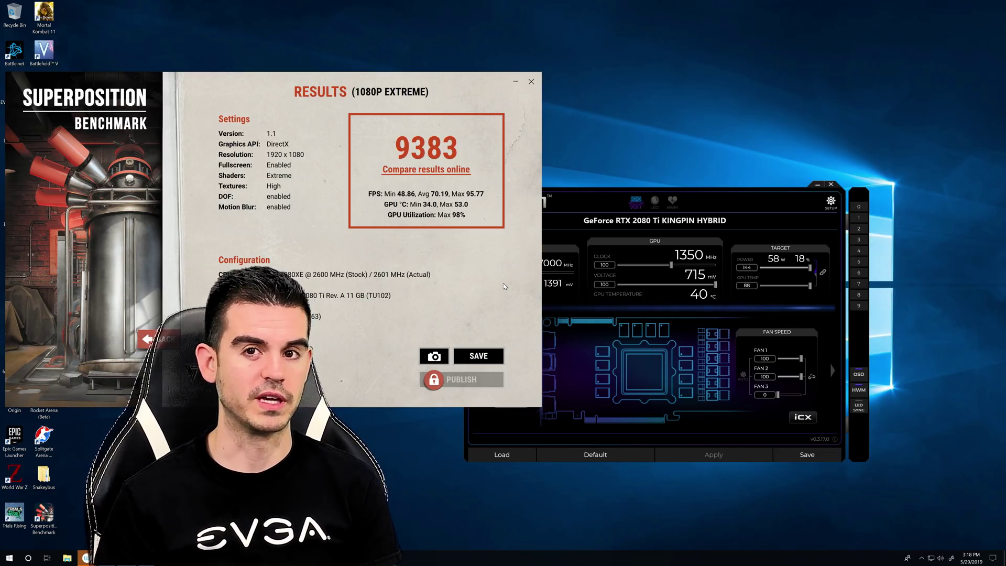
- Bring Precision X1 back in front of the 9383 Superposition results screen
key(alt+Tab)
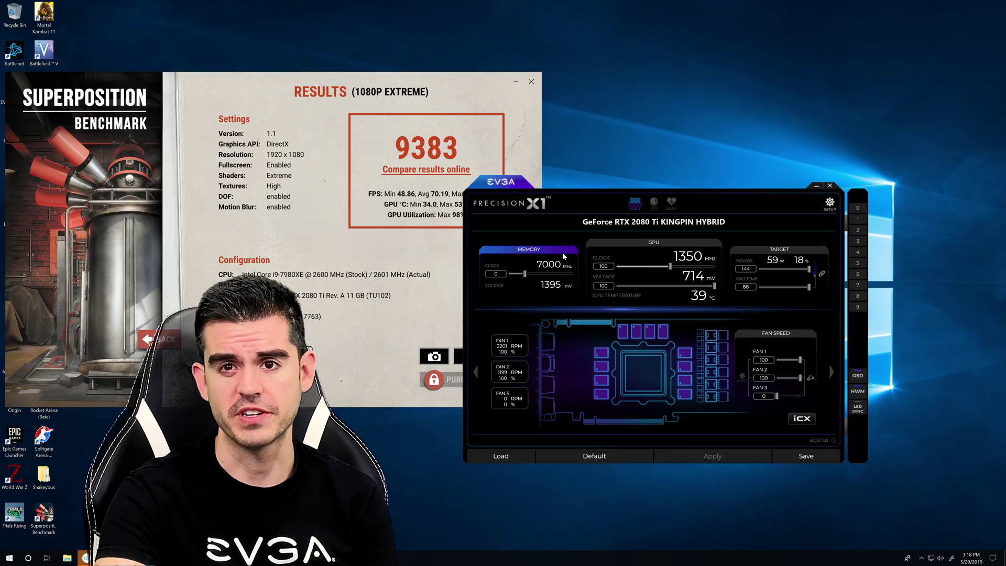
- Enter a +1000 memory clock offset for 8000 MHz memory and apply it
click(495, 274)
text(1)
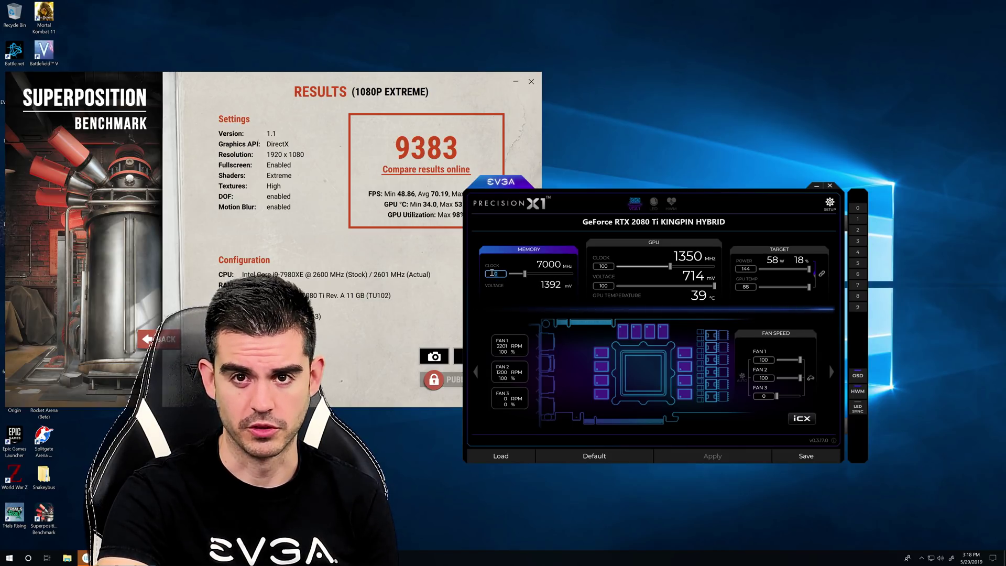
text(000)
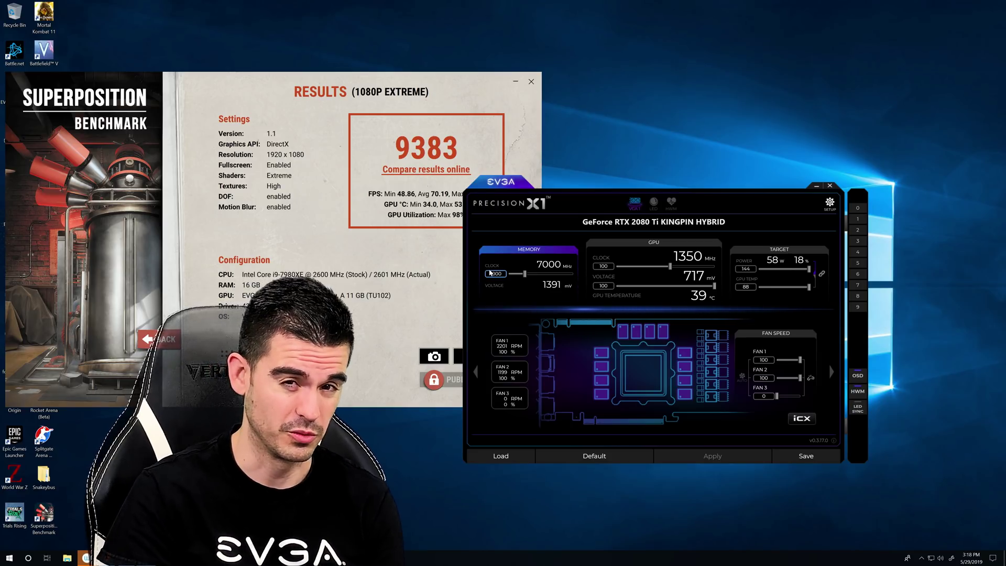
key(Return)
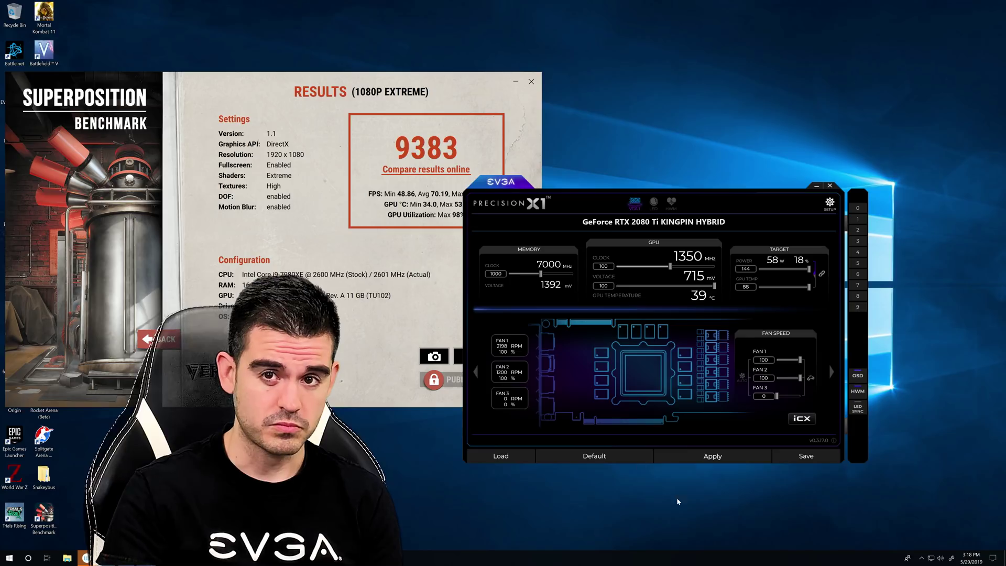
click(703, 458)
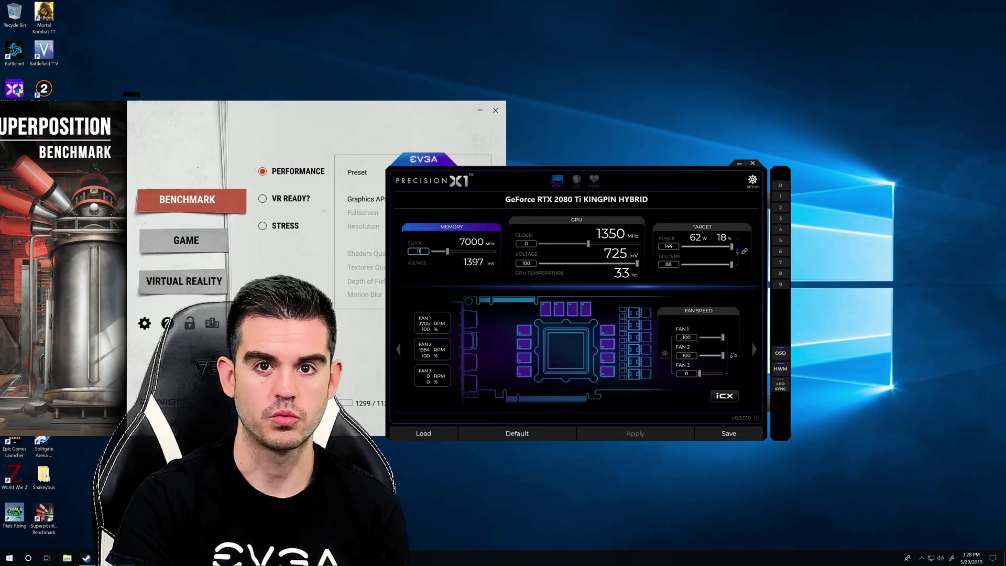
- Set the GPU clock offset to 110, apply it, and move Precision X1 aside to reveal Superposition
text(00)
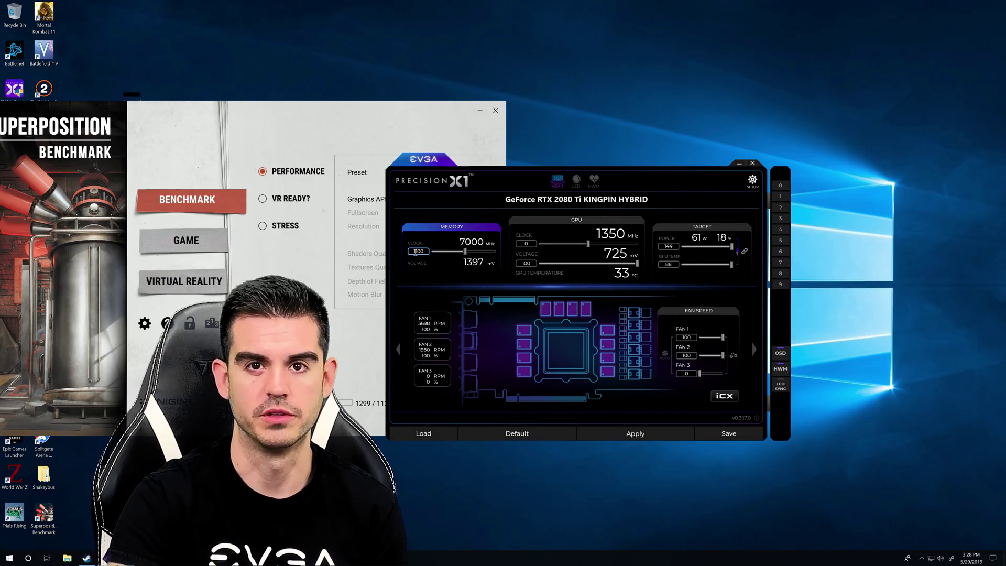
click(524, 243)
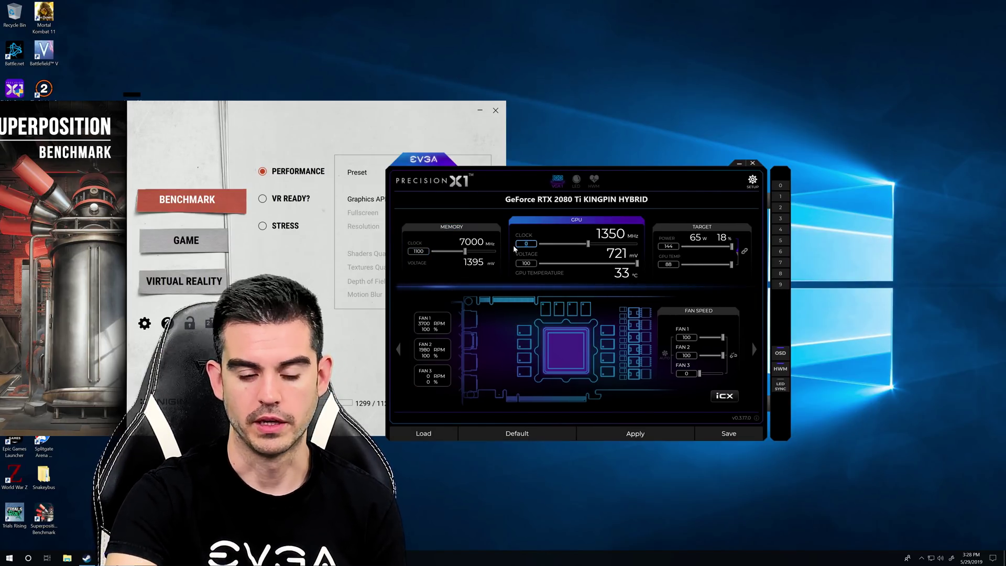
text(110)
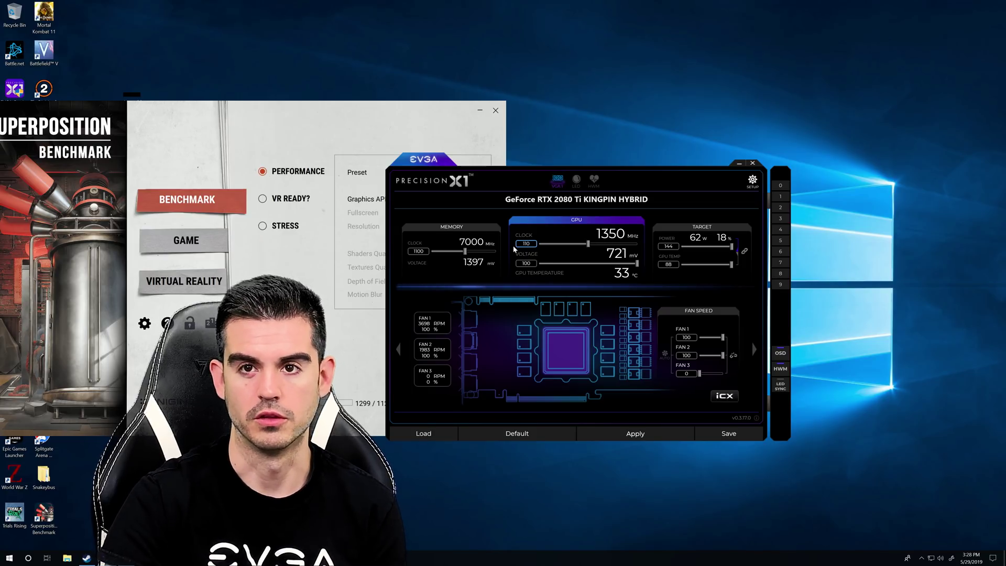
key(Return)
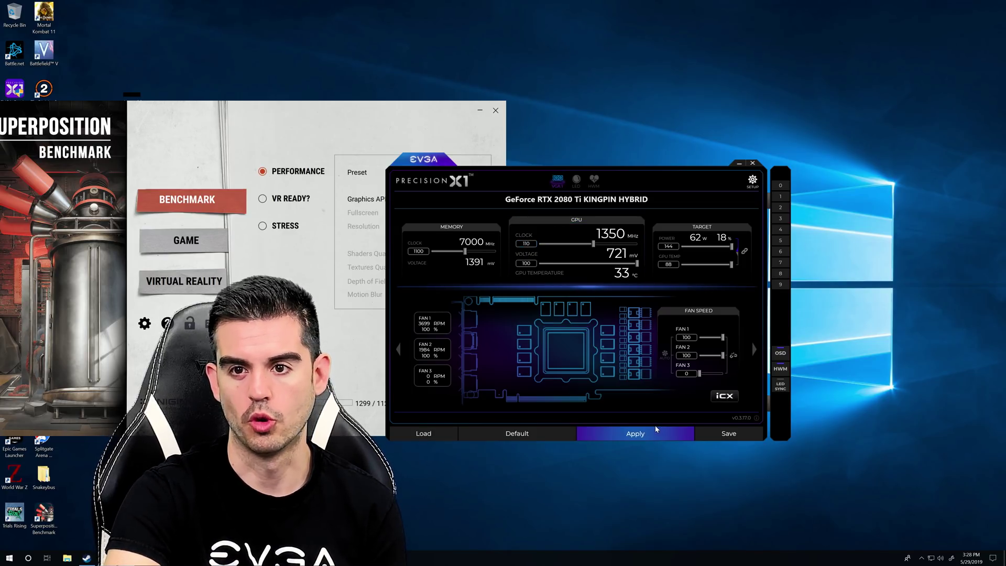
click(639, 434)
drag(548, 187, 665, 207)
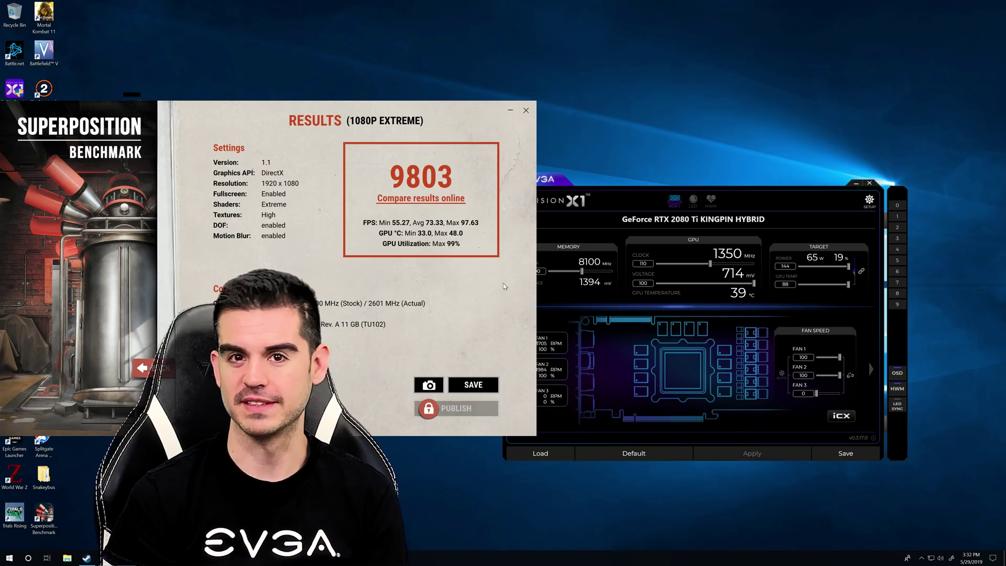
- Apply a 1500 memory offset for 8500 MHz, then apply the 115 GPU clock offset
click(541, 271)
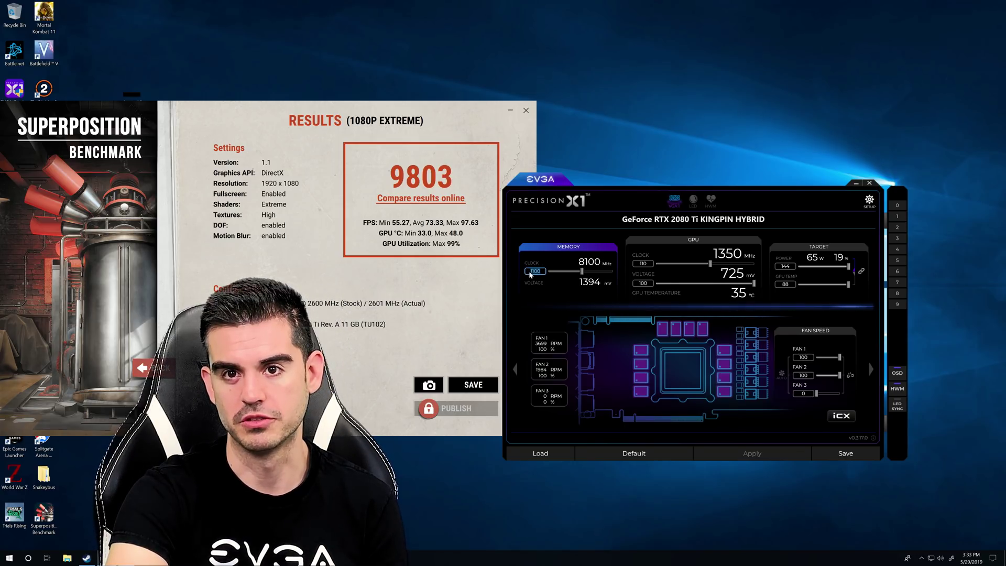
text(1)
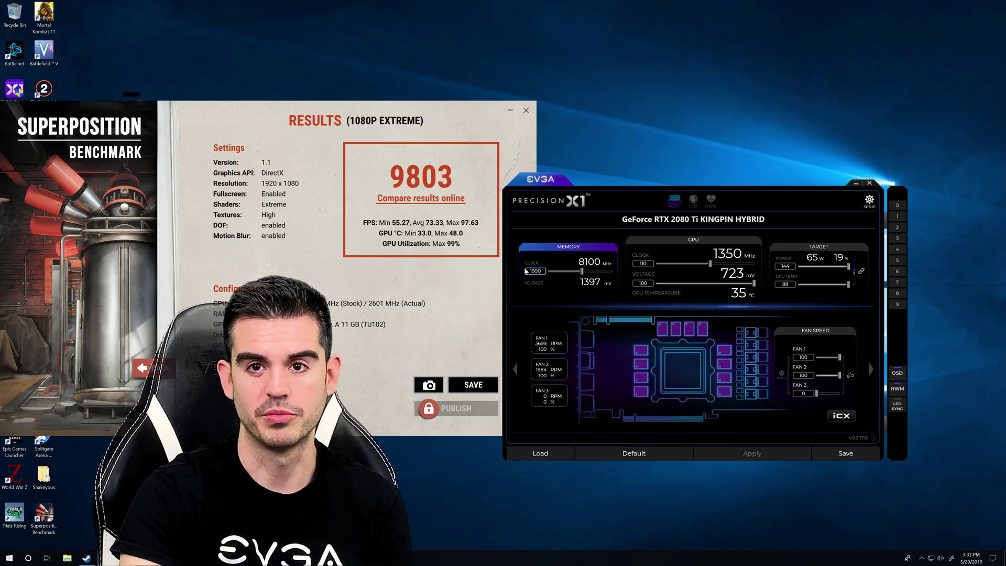
text(500)
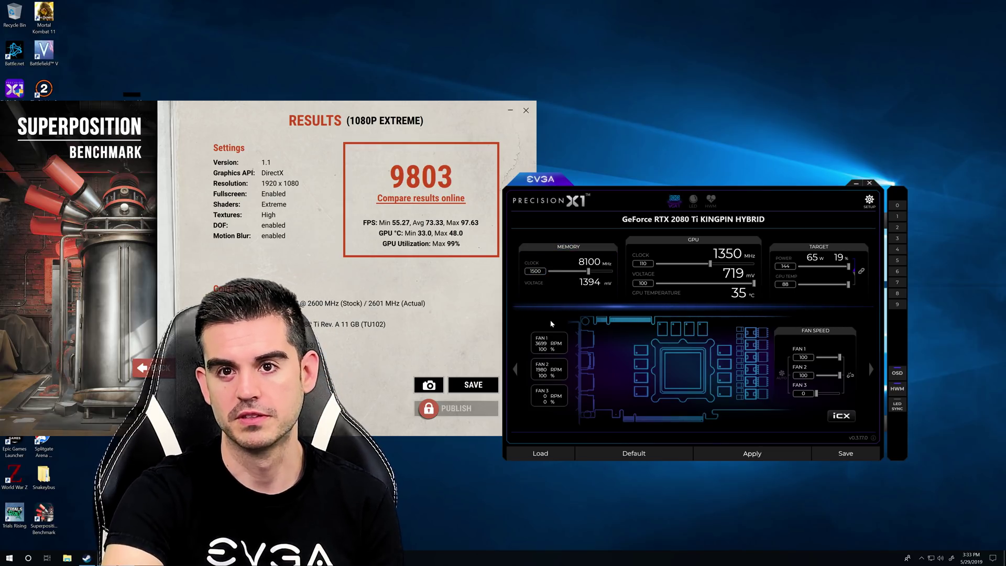
click(758, 456)
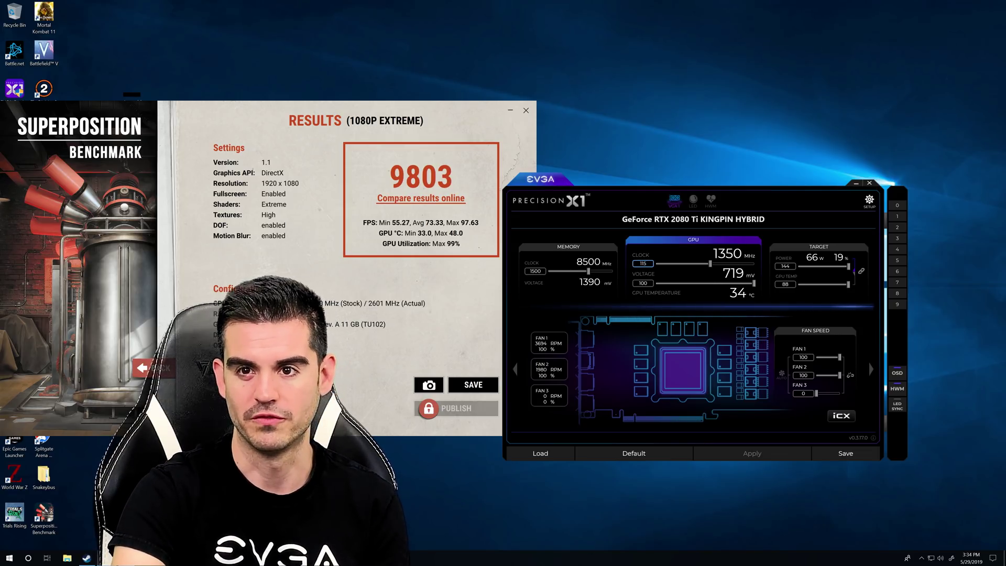
click(782, 454)
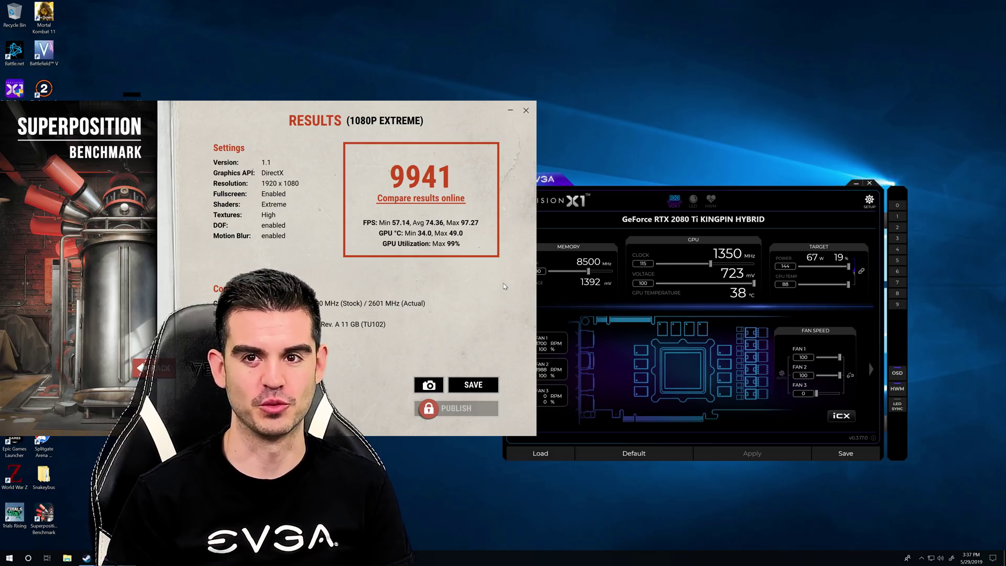
- Change the memory offset from 1500 to 1700 and the GPU clock offset to 120, then apply
click(577, 217)
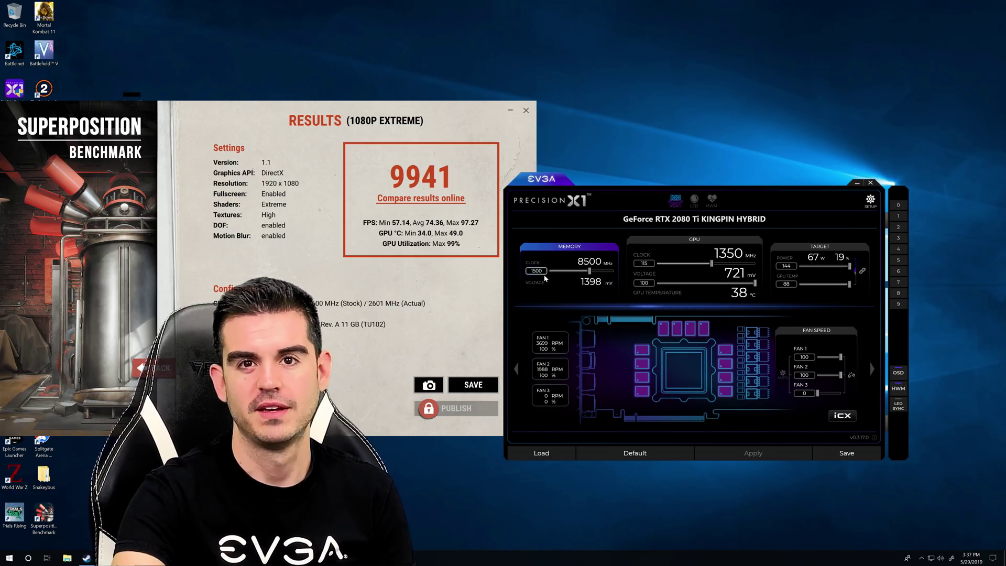
drag(544, 271, 519, 272)
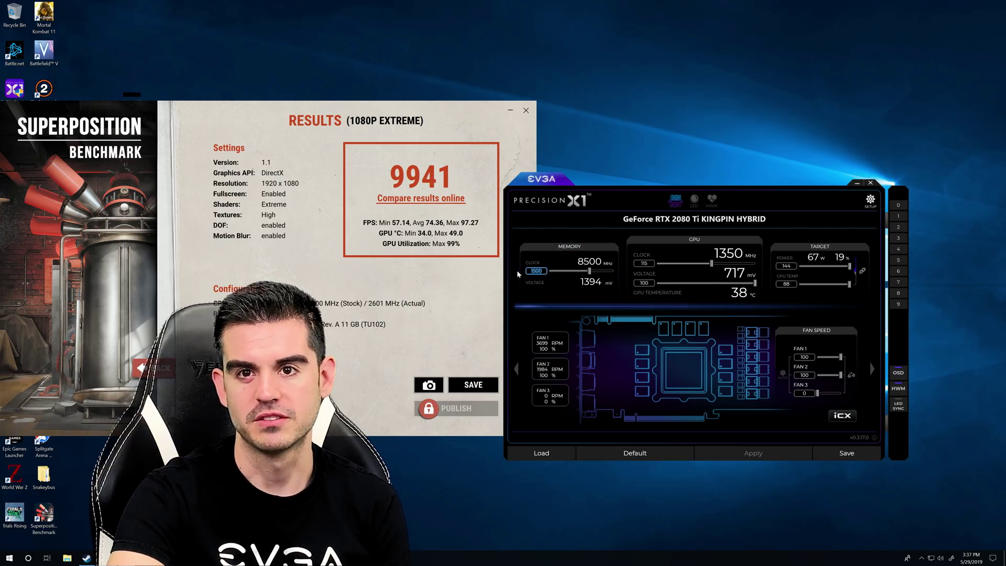
text(1700)
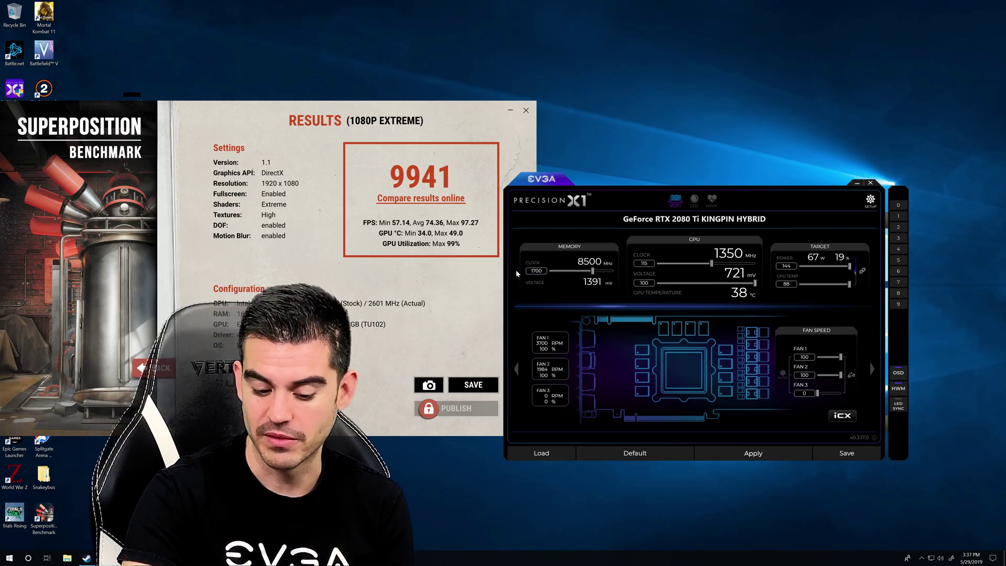
key(Return)
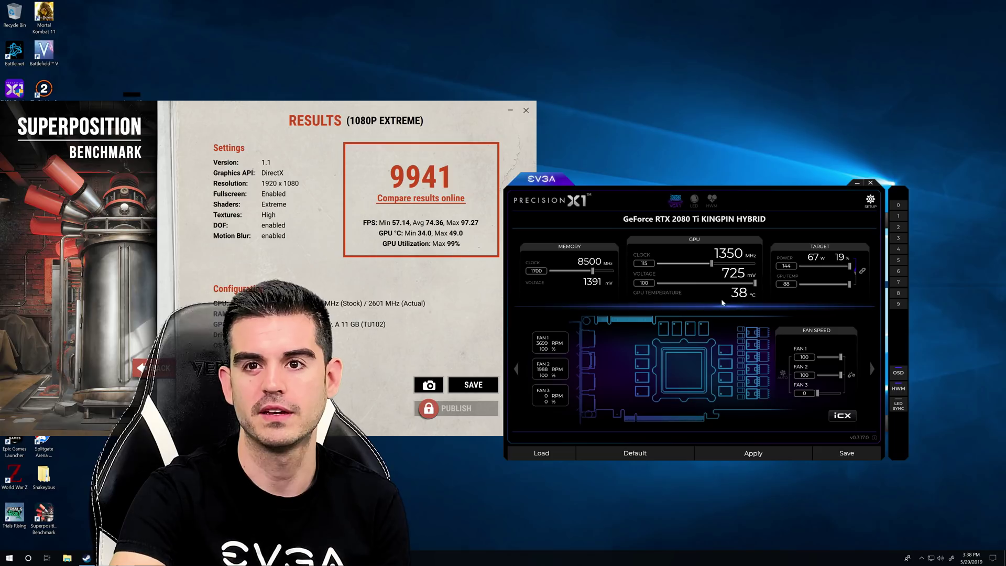
drag(652, 262, 624, 259)
text(120)
key(Return)
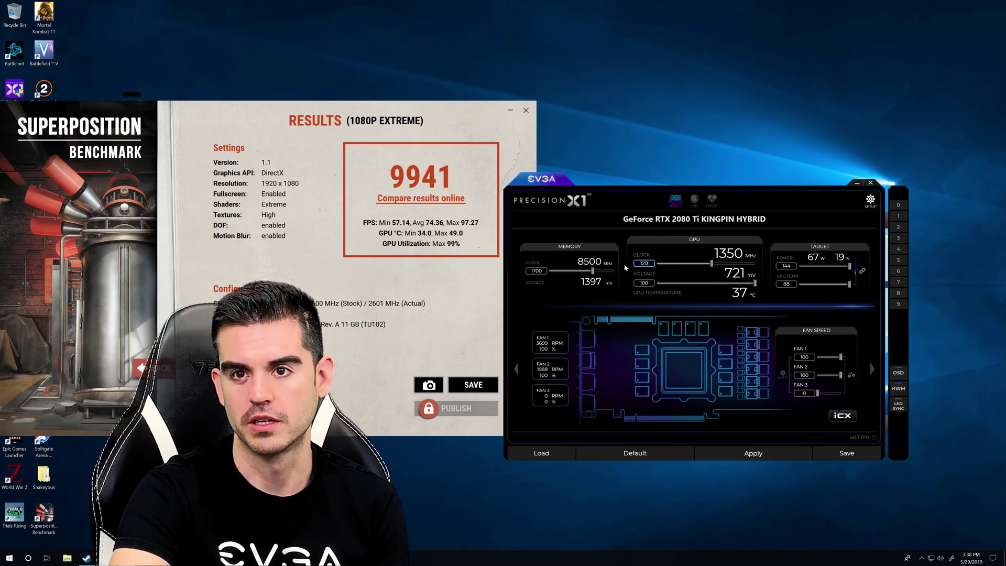
click(739, 451)
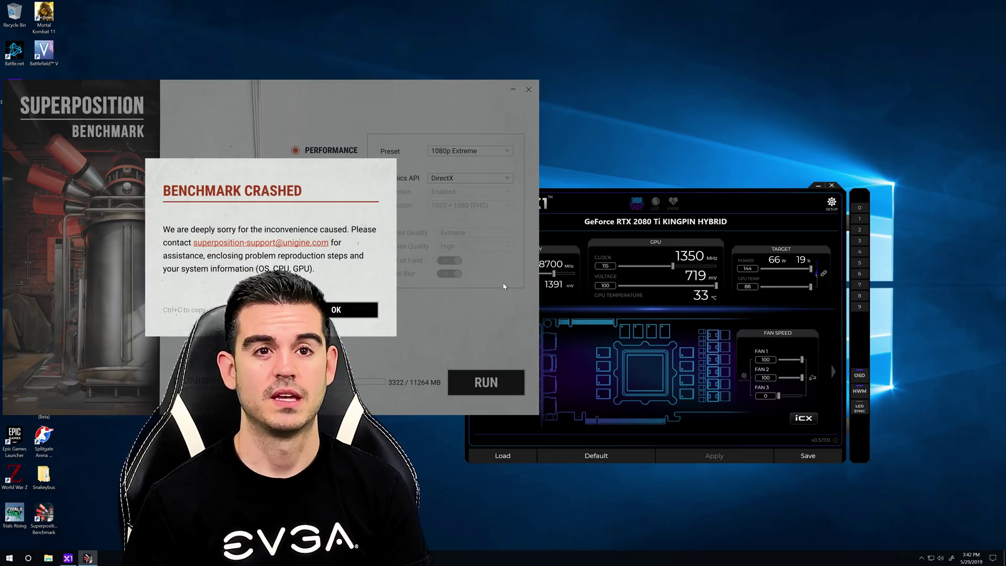
- Apply a 1600 memory offset for 8600 MHz and run 1080p Extreme, scoring 9973 at 74.59 FPS
key(Return)
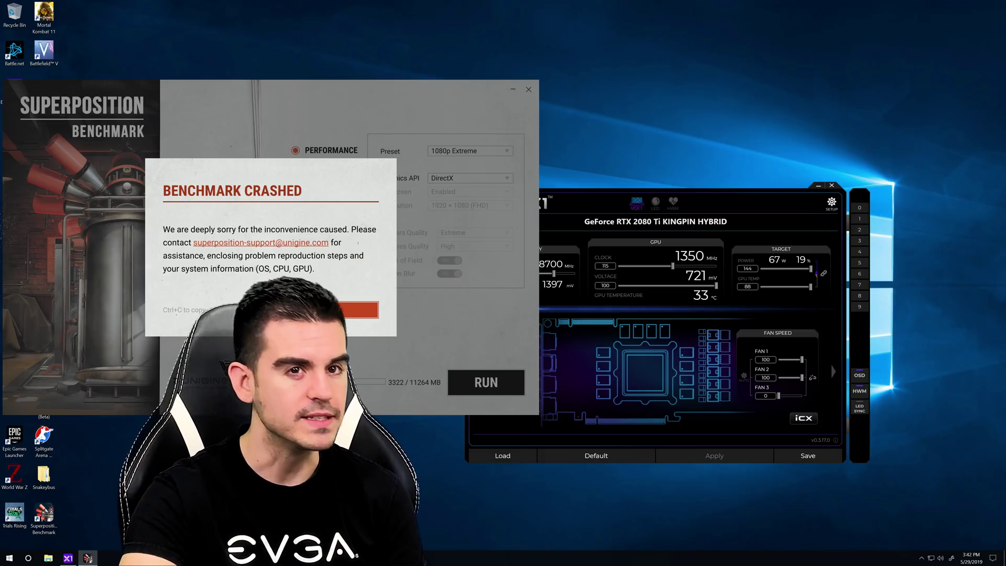
click(587, 203)
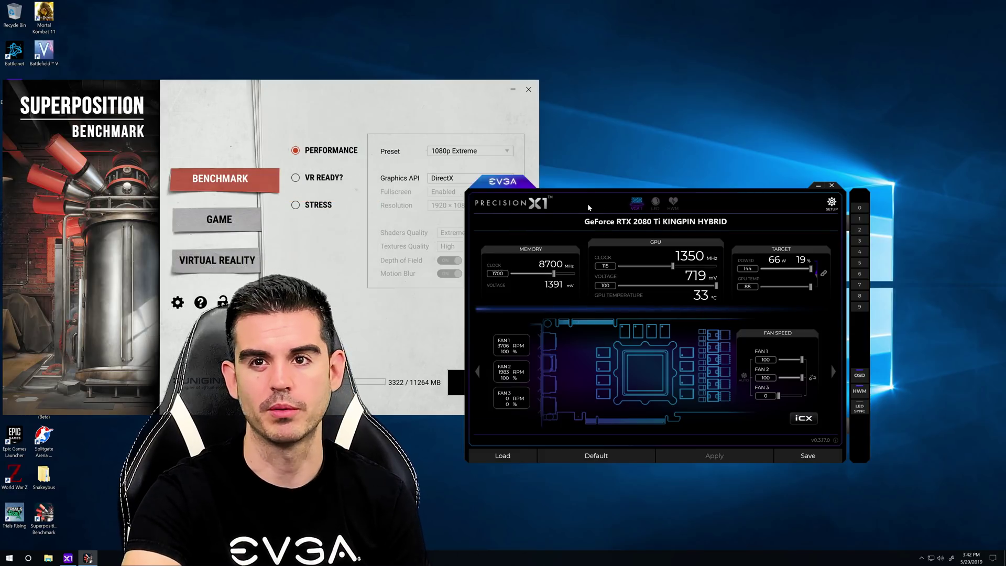
click(526, 274)
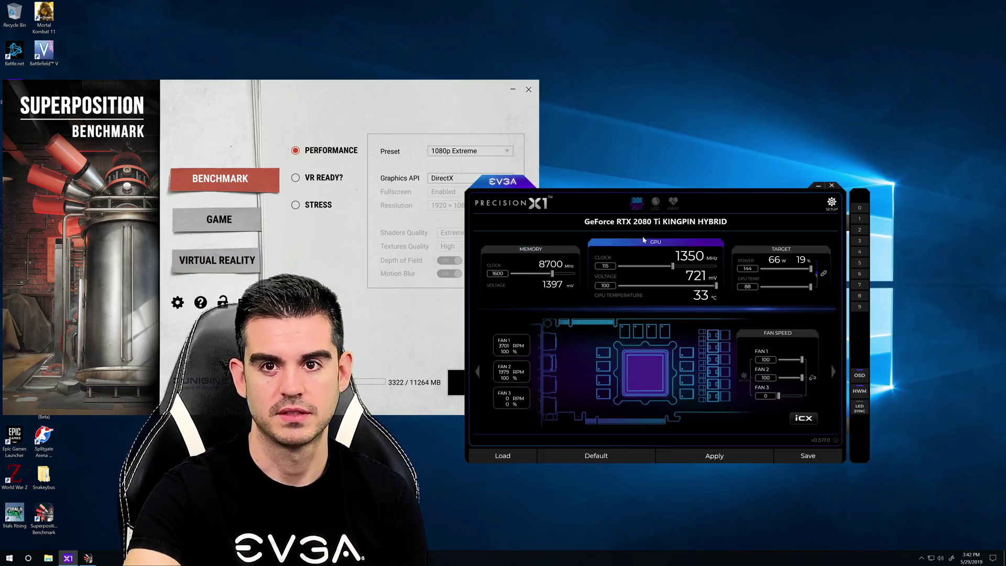
click(736, 458)
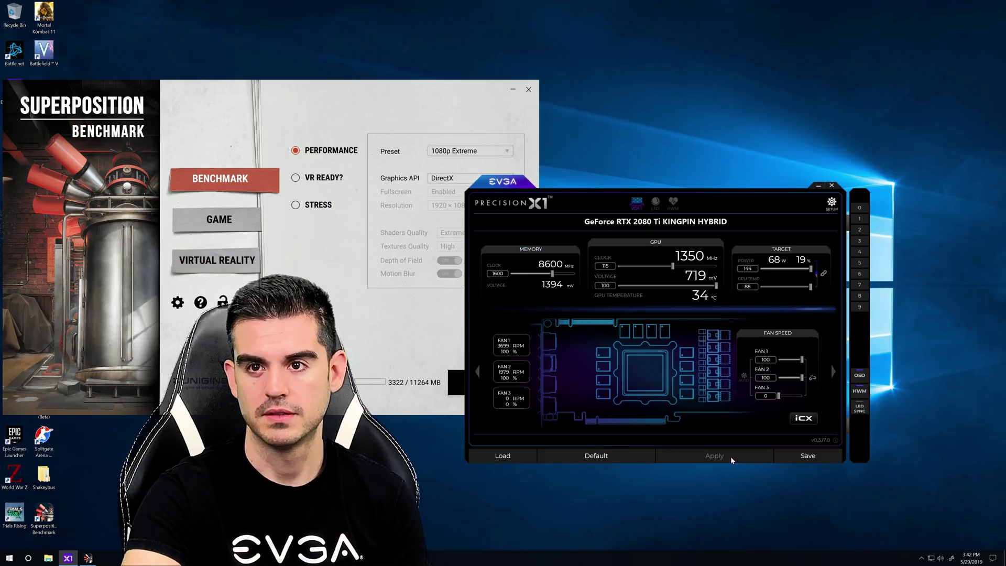
click(341, 325)
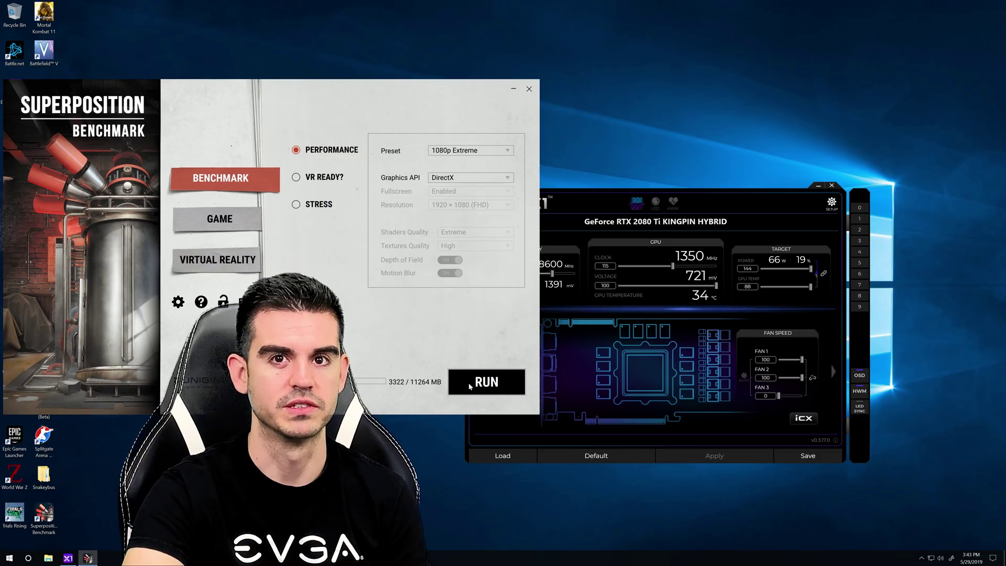
click(487, 379)
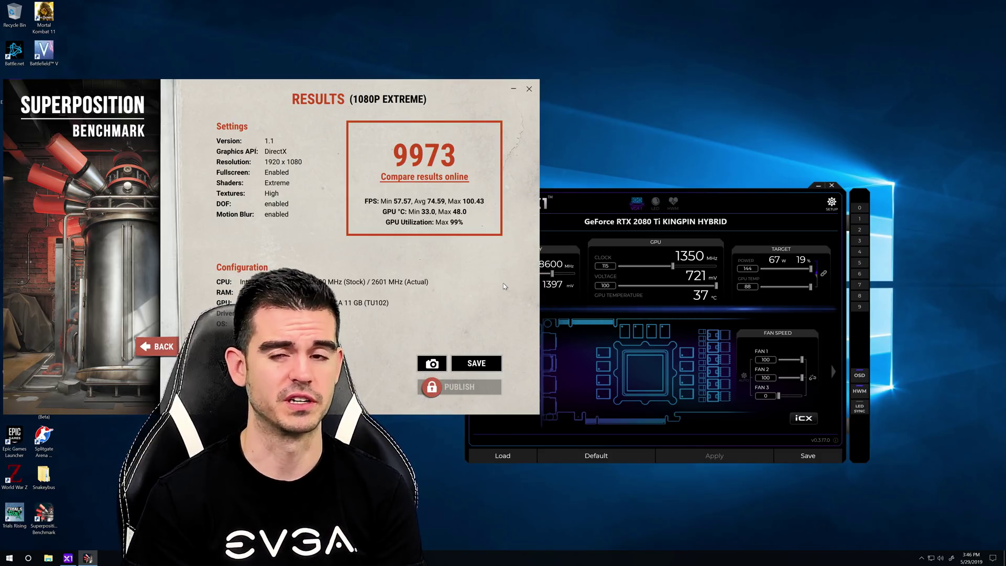
- Raise the memory offset to 1650 for 8650 MHz, apply it, and return to the benchmark menu
click(545, 275)
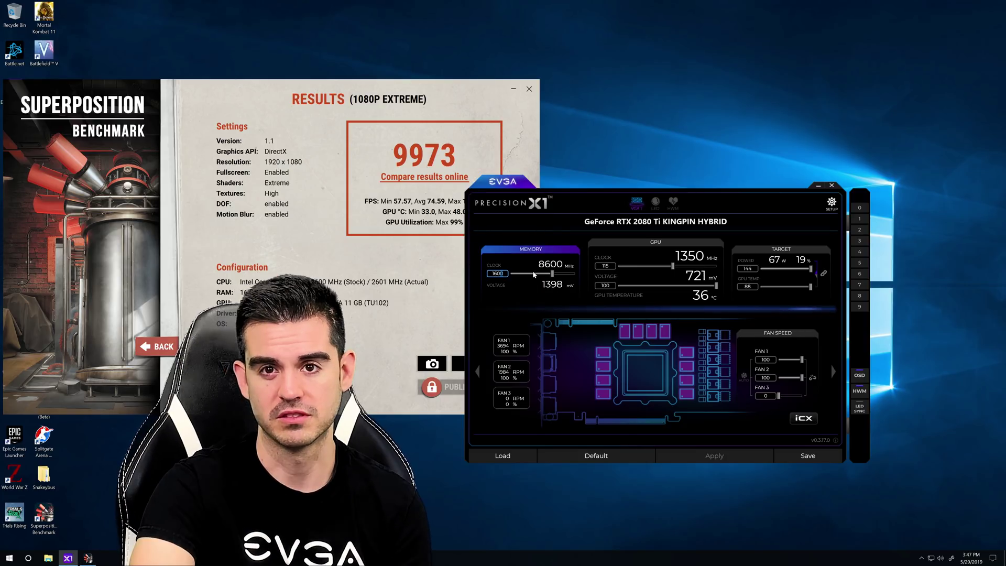
double_click(497, 273)
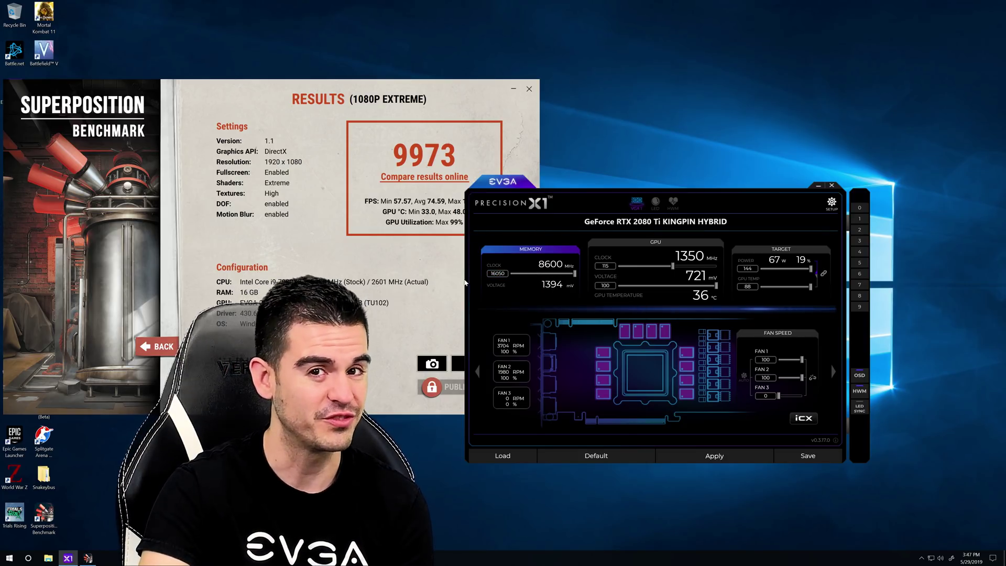
text(1650)
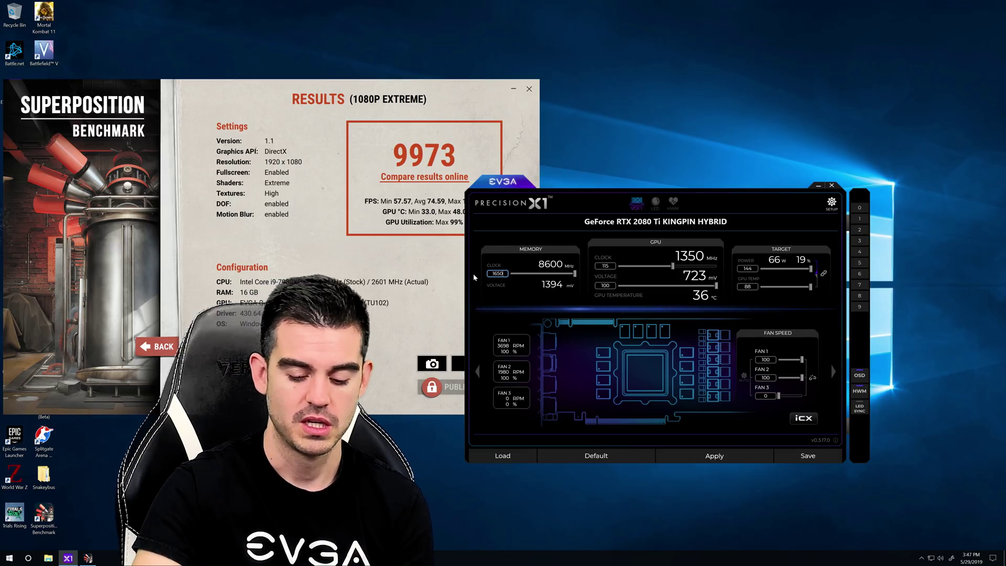
key(Return)
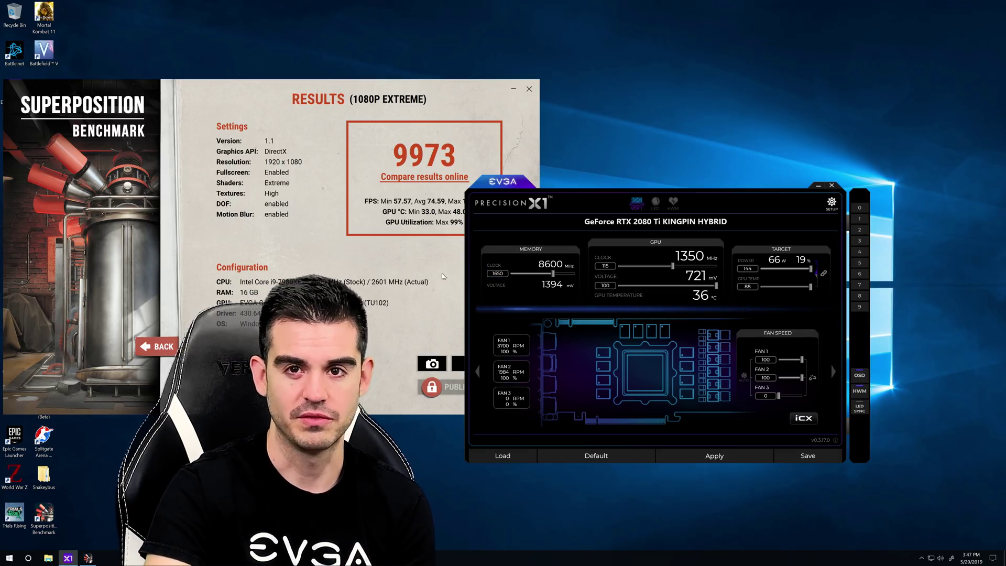
click(708, 457)
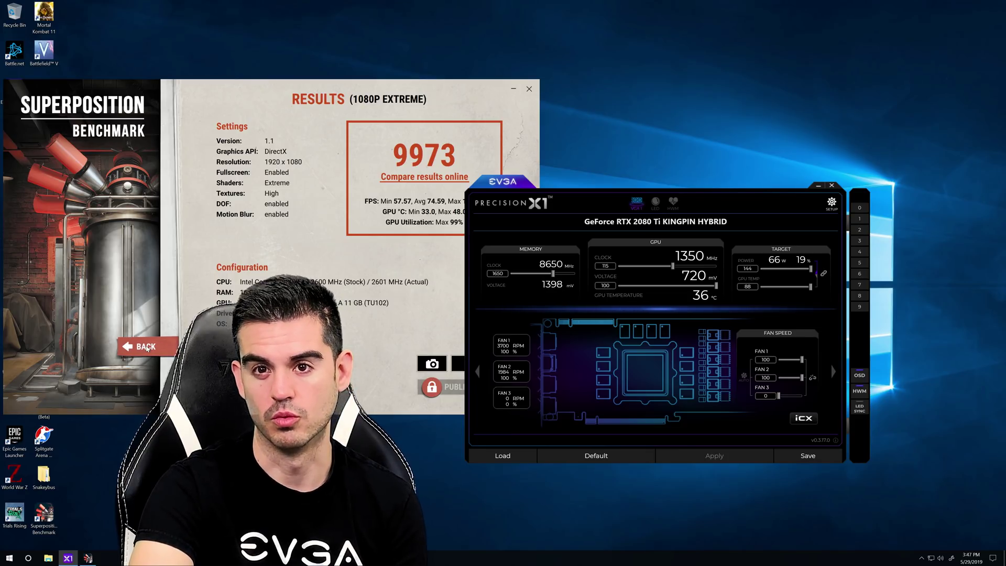
click(414, 251)
click(156, 347)
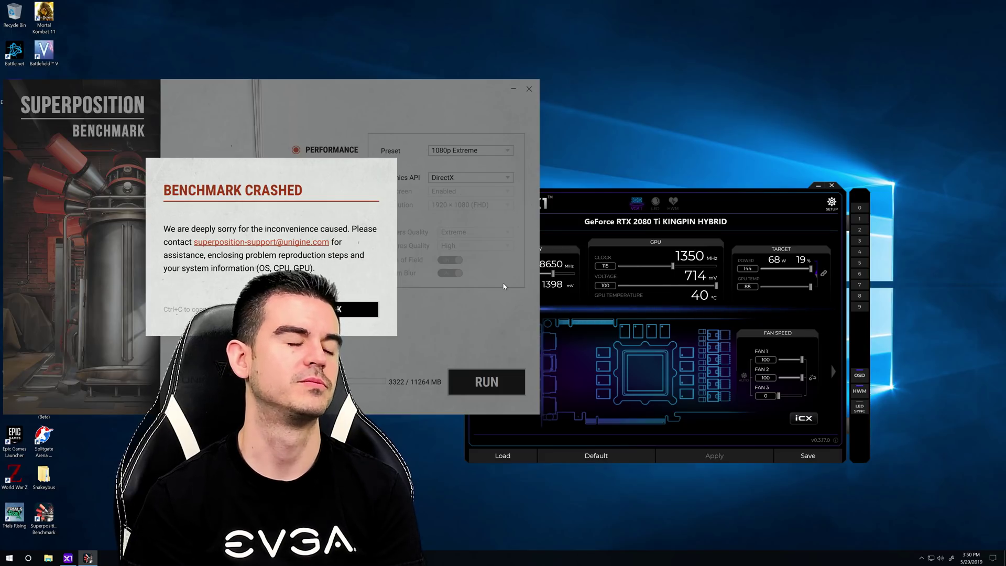
- Dismiss the crash notice, apply a 1635 memory offset, then dismiss the second crash notice
key(Return)
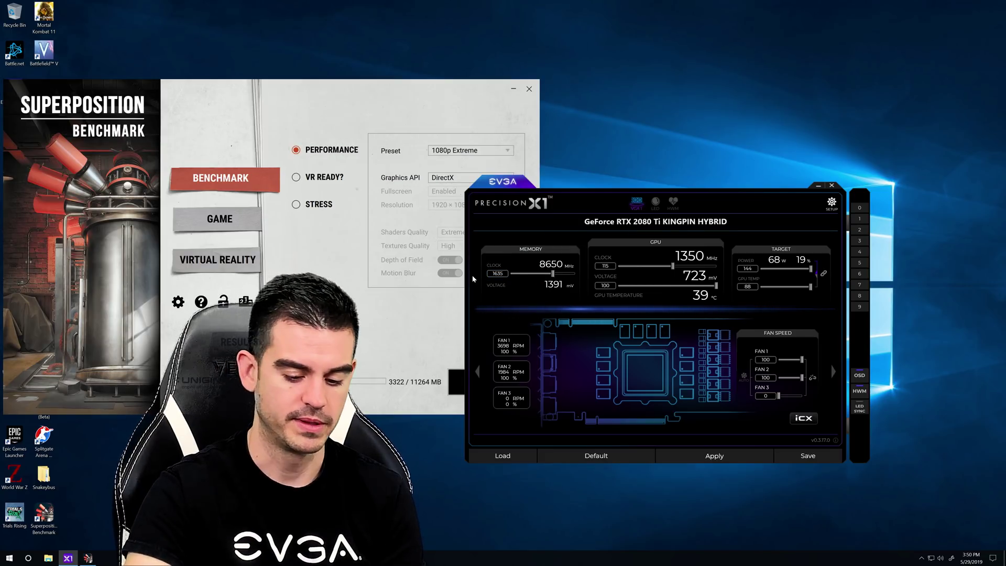
click(719, 457)
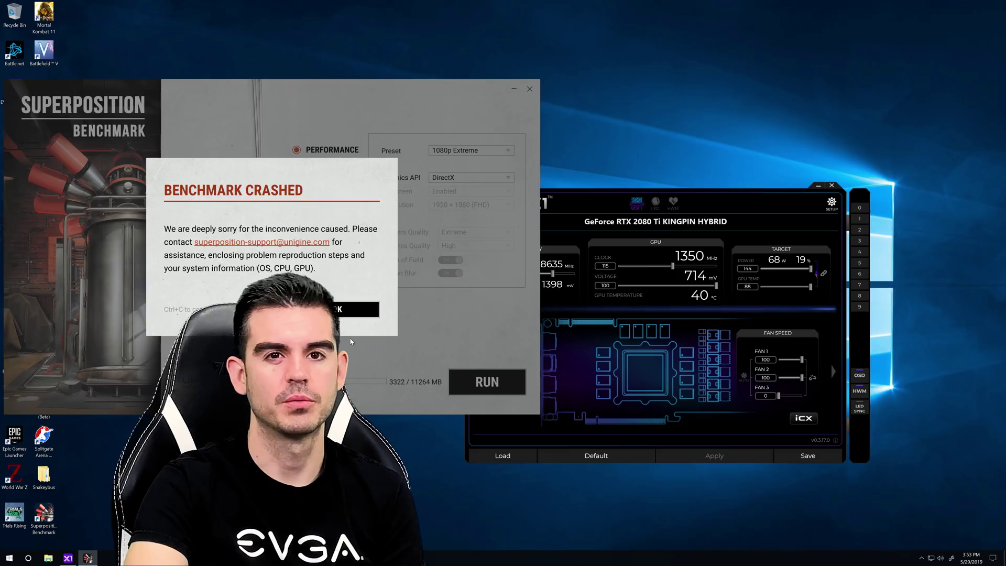
click(360, 312)
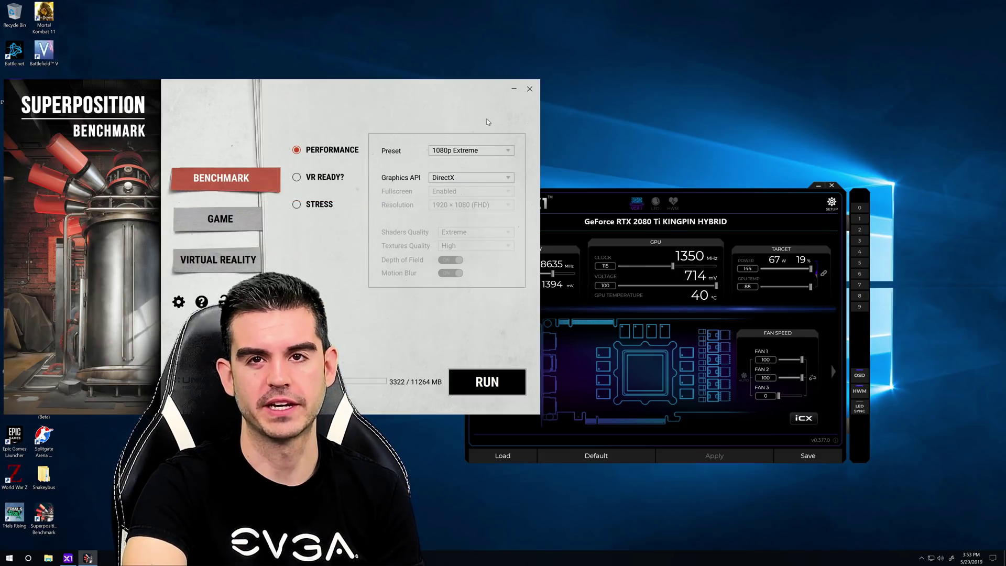
- Close Superposition, apply a 1625 memory offset for 8625 MHz, and open the Win+X menu
click(530, 89)
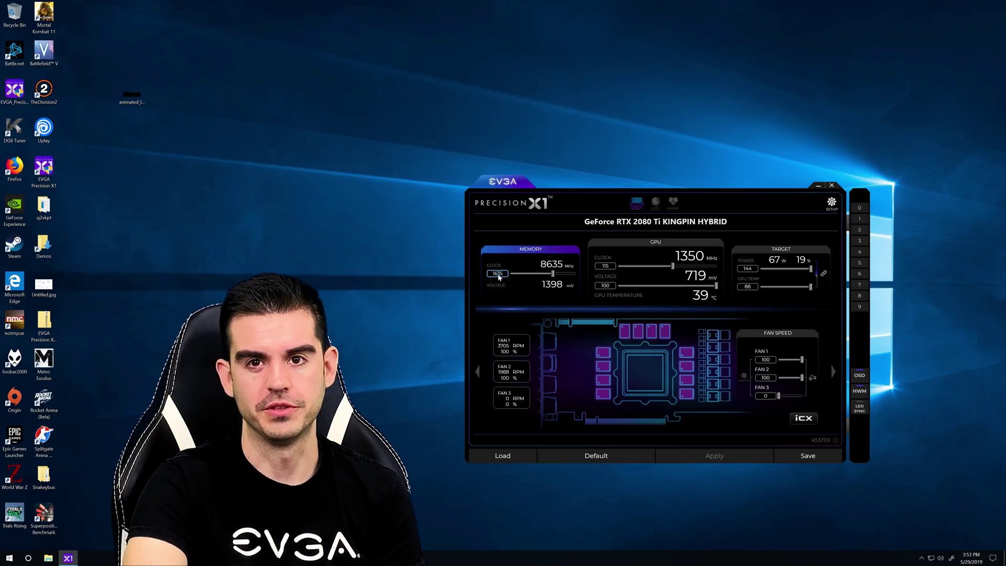
click(519, 277)
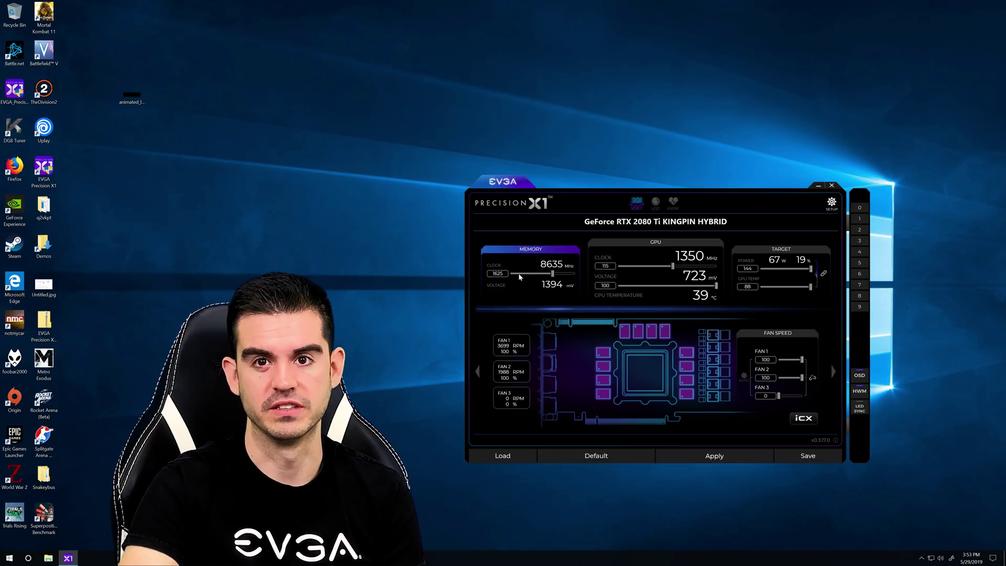
click(715, 455)
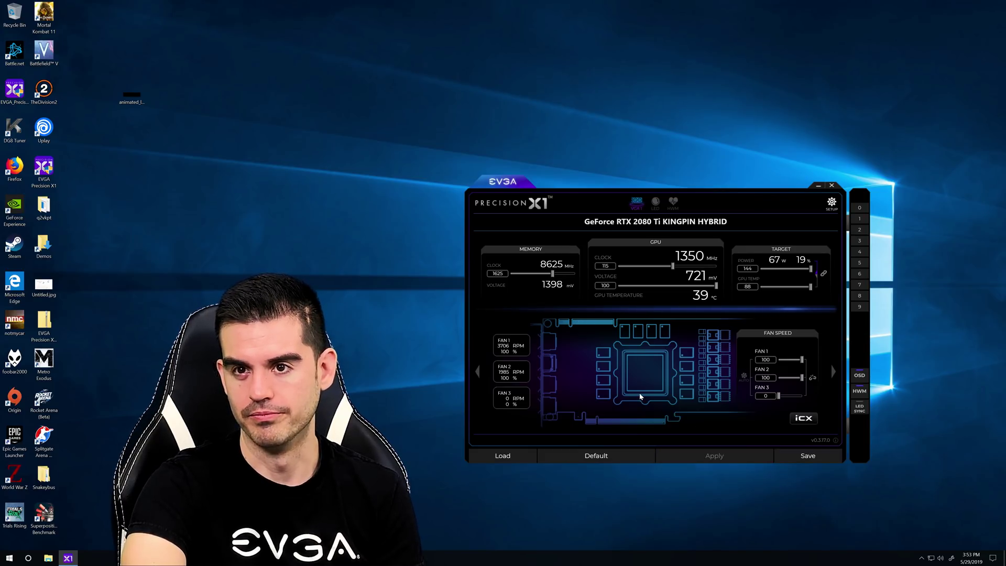
key(super+x)
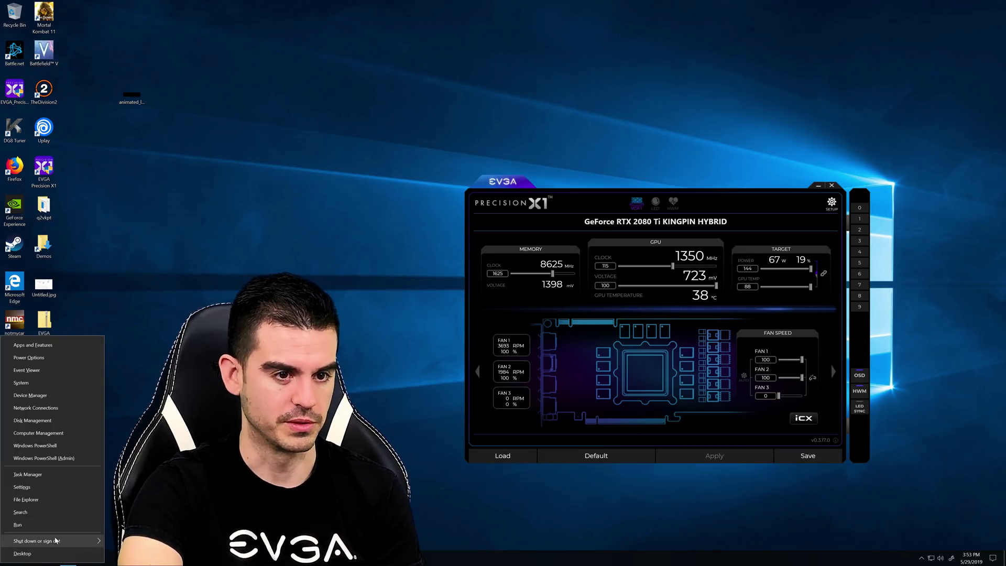